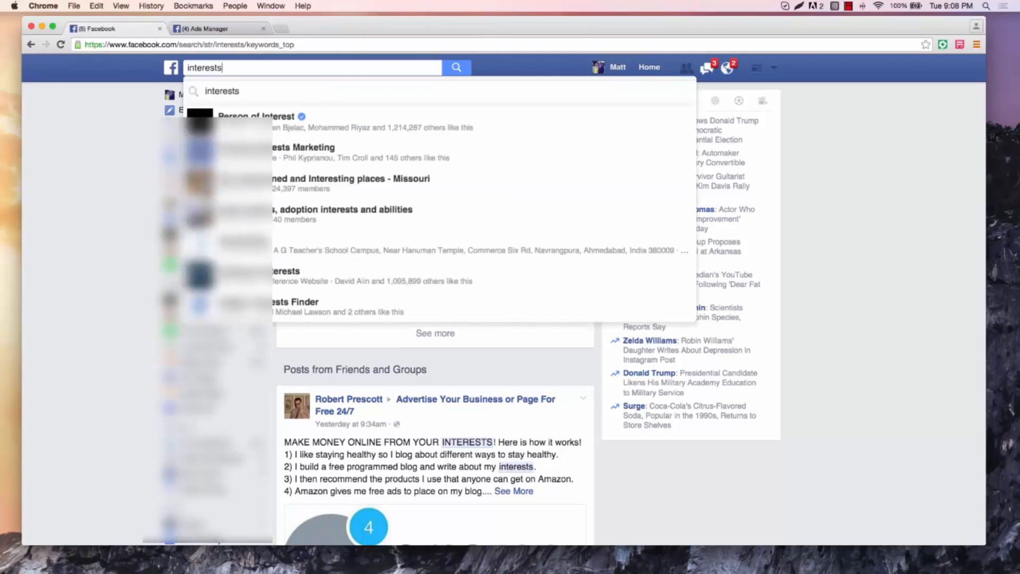
Step: Search Facebook for "interests" and open the full list of interest pages
click(200, 95)
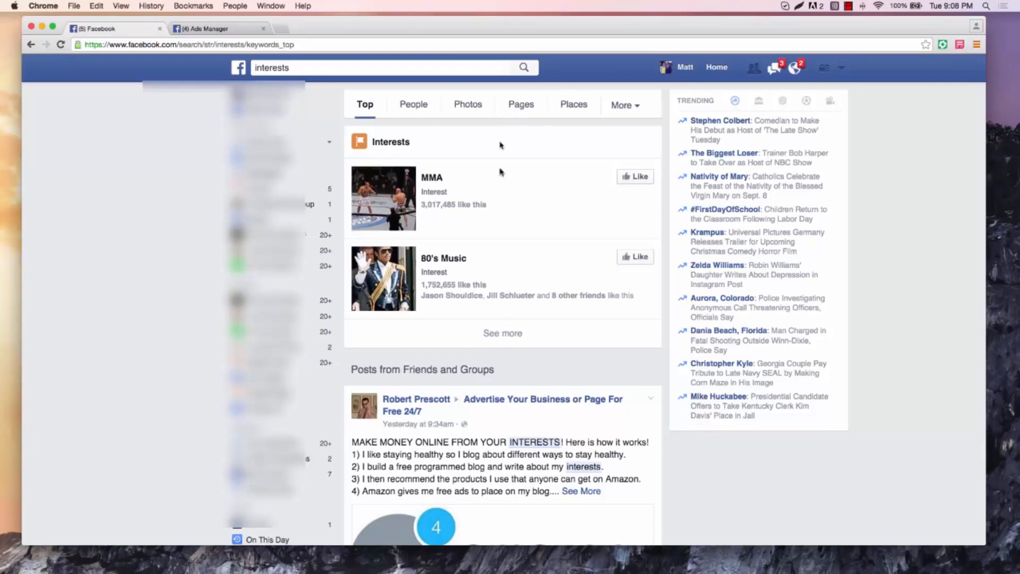
click(504, 334)
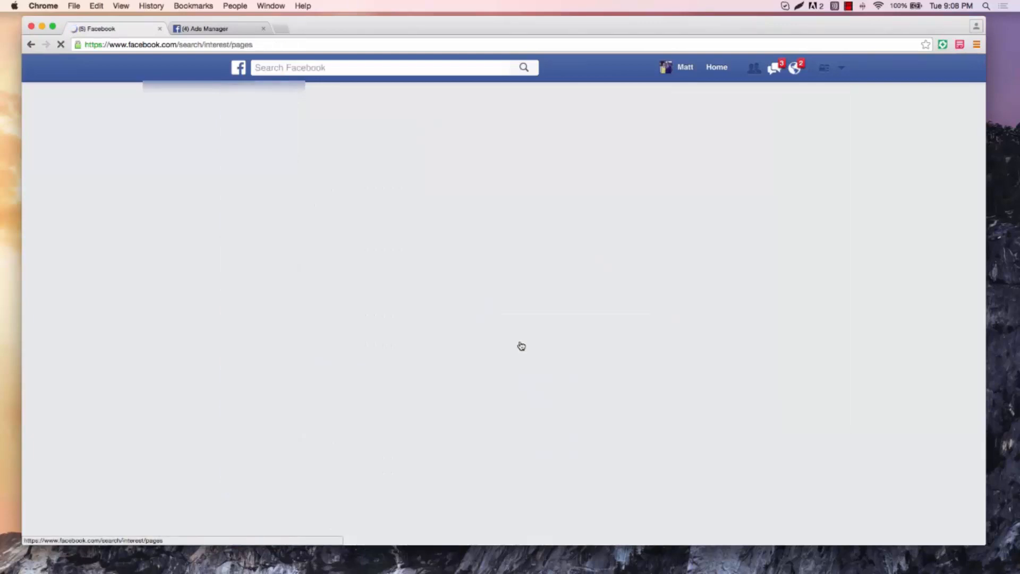
scroll(472, 244, up, 2)
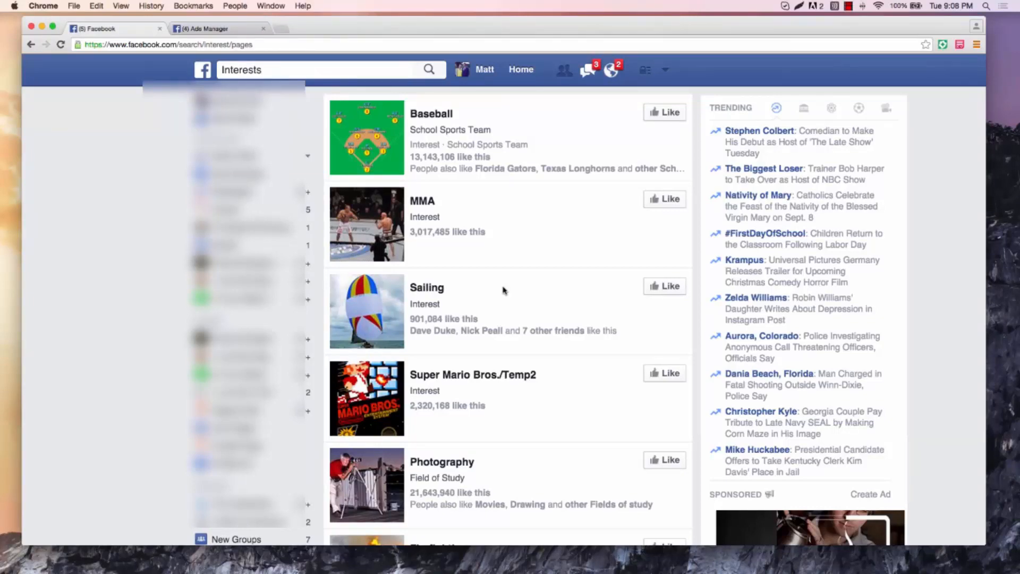
Step: Look through the list of interest pages for possible niches and compare their like counts
scroll(504, 291, down, 10)
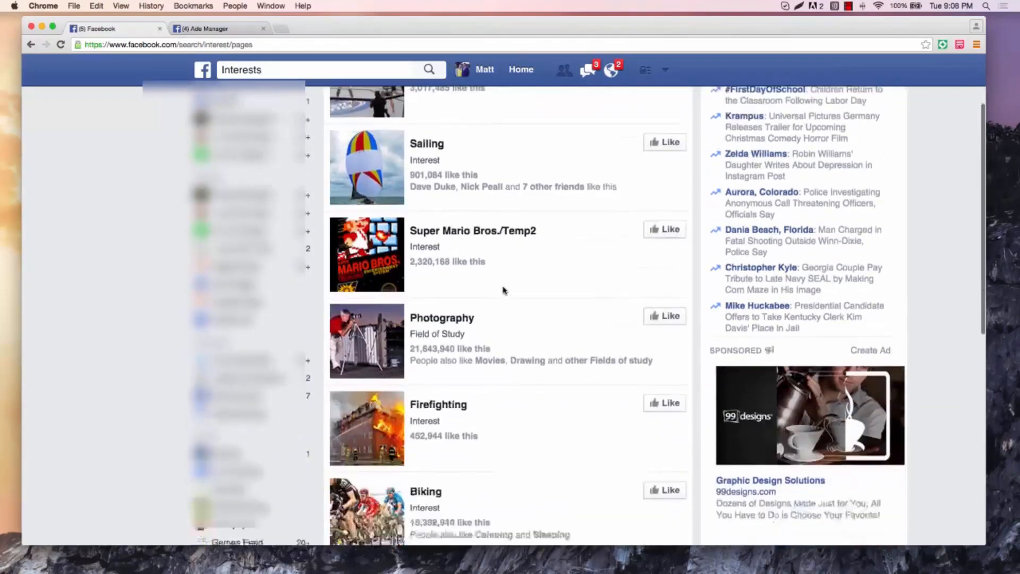
scroll(504, 291, down, 1)
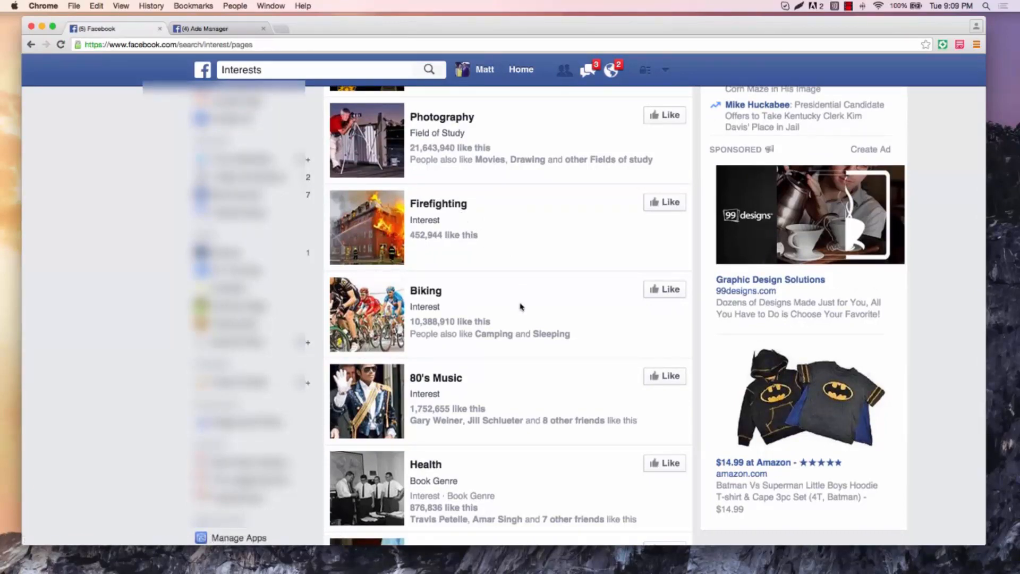
scroll(520, 306, down, 4)
scroll(520, 306, down, 10)
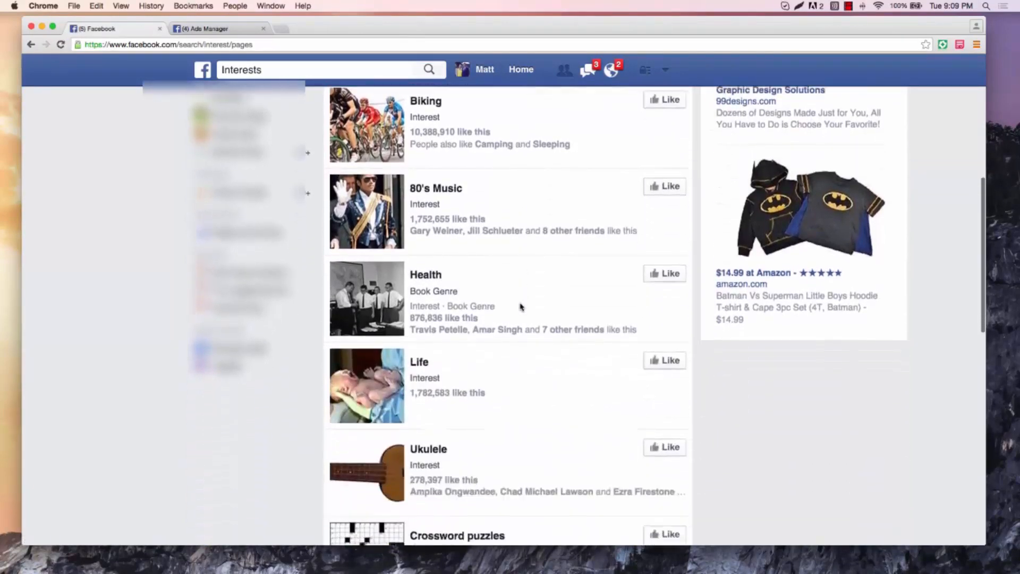
scroll(521, 307, down, 9)
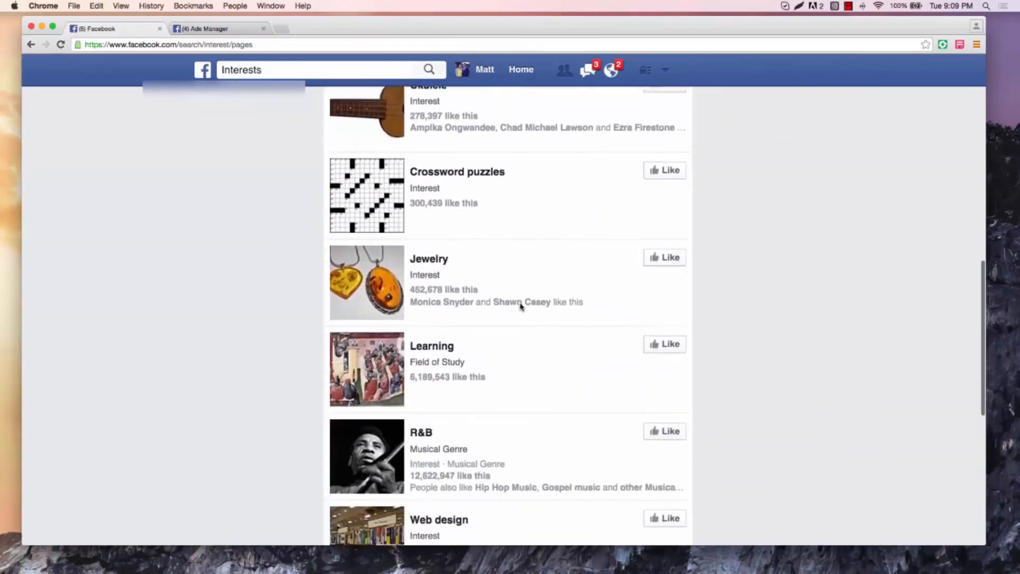
scroll(520, 307, down, 3)
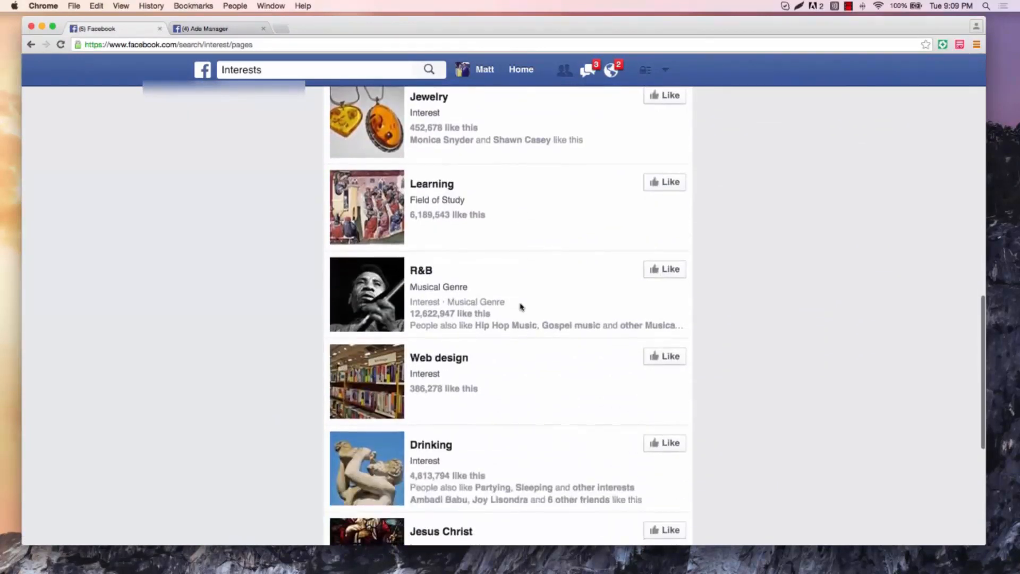
scroll(521, 306, up, 2)
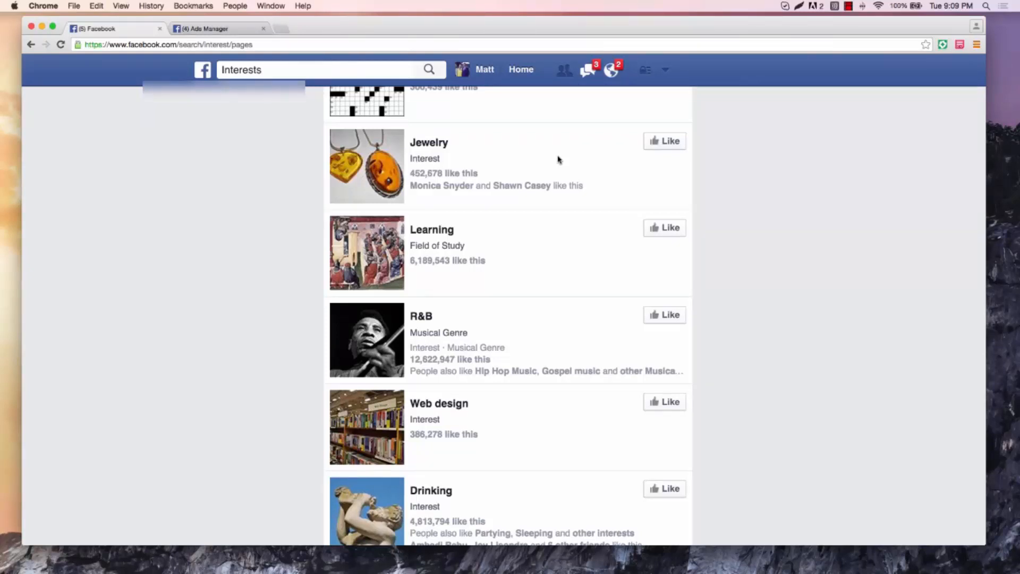
scroll(558, 160, up, 5)
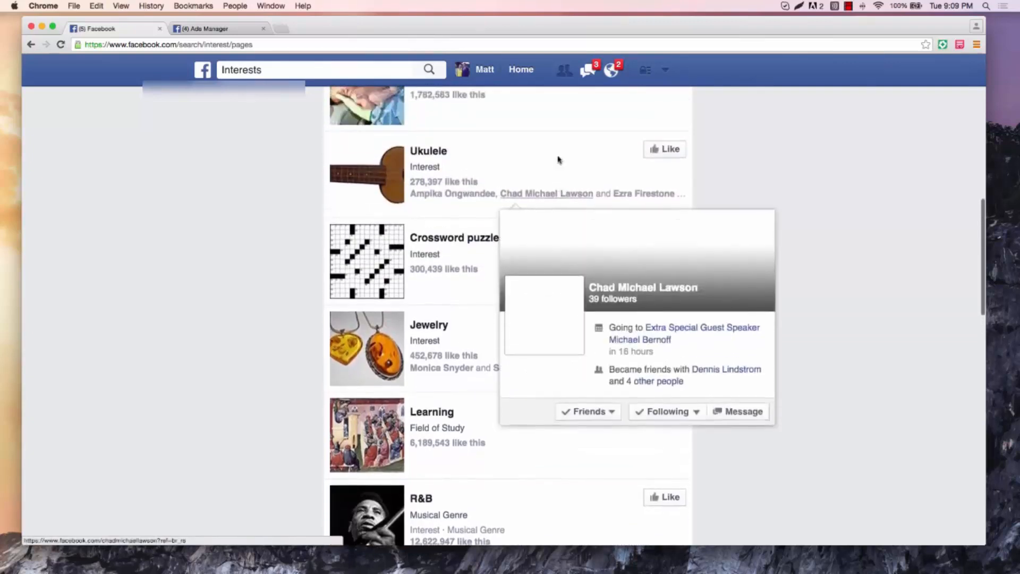
scroll(201, 169, up, 5)
scroll(201, 169, down, 3)
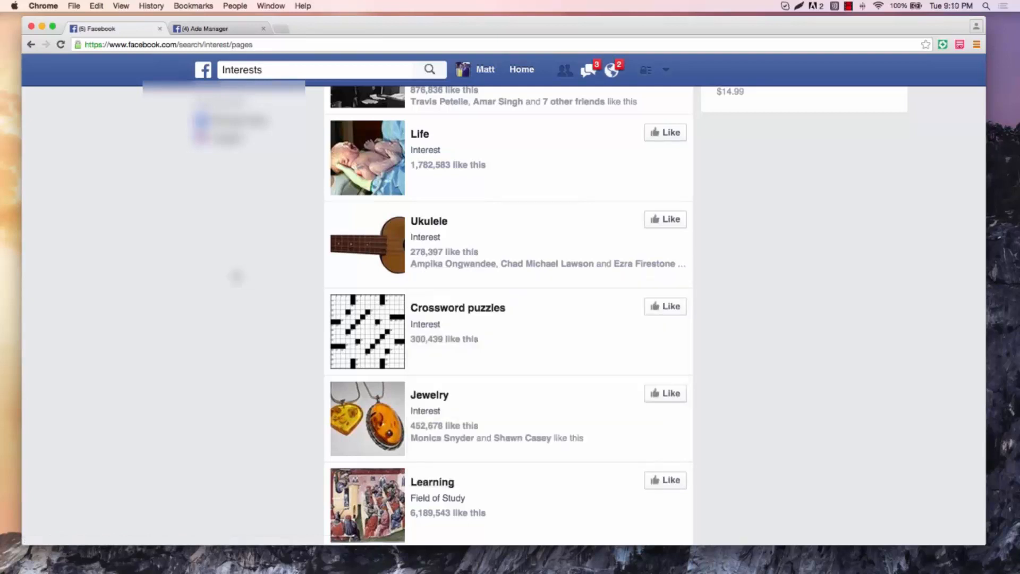
scroll(237, 276, down, 1)
scroll(236, 276, up, 1)
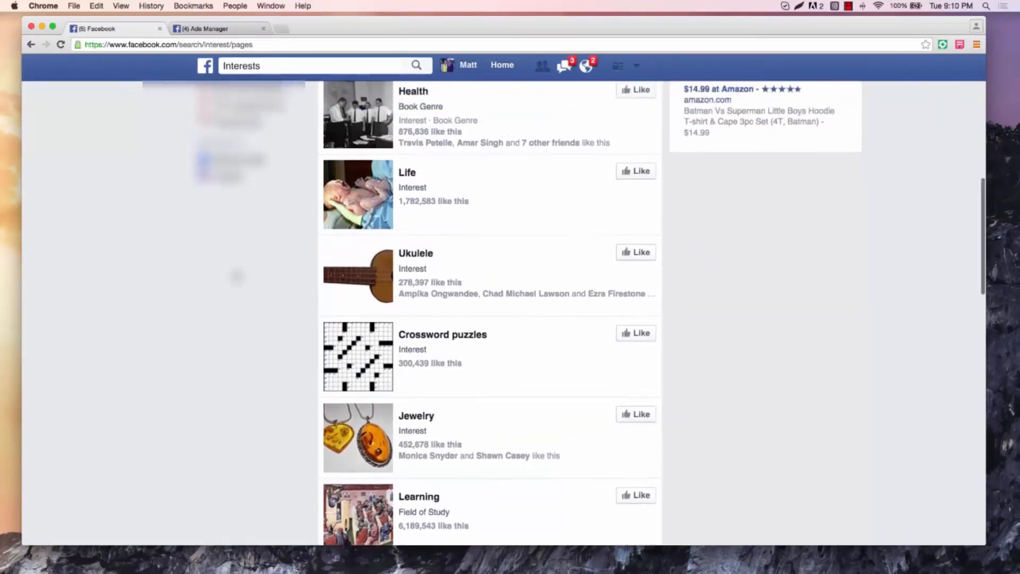
scroll(236, 276, up, 8)
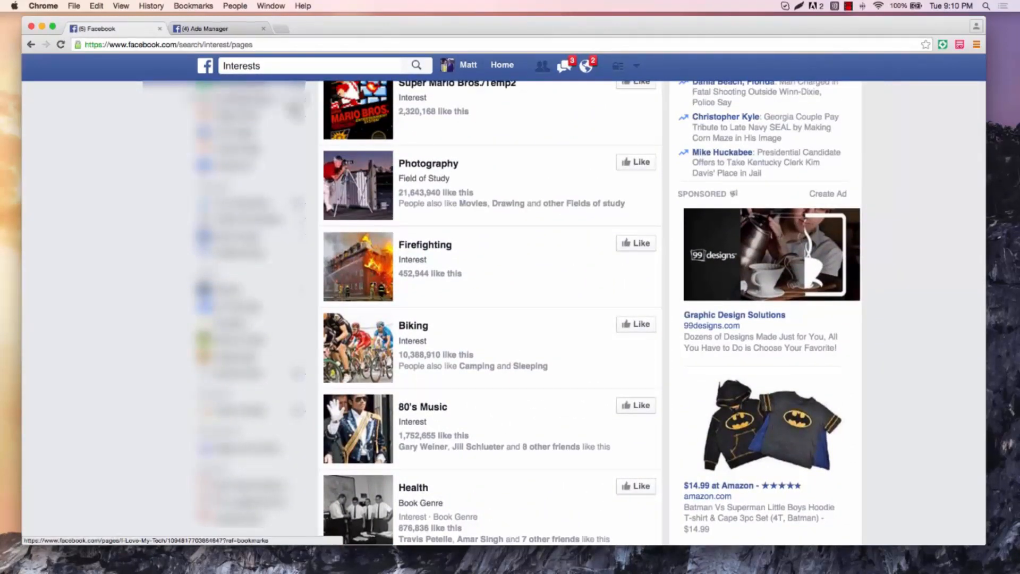
Step: Switch to Ads Manager, open Audience Insights for everyone on Facebook, and dismiss the location tip
click(222, 29)
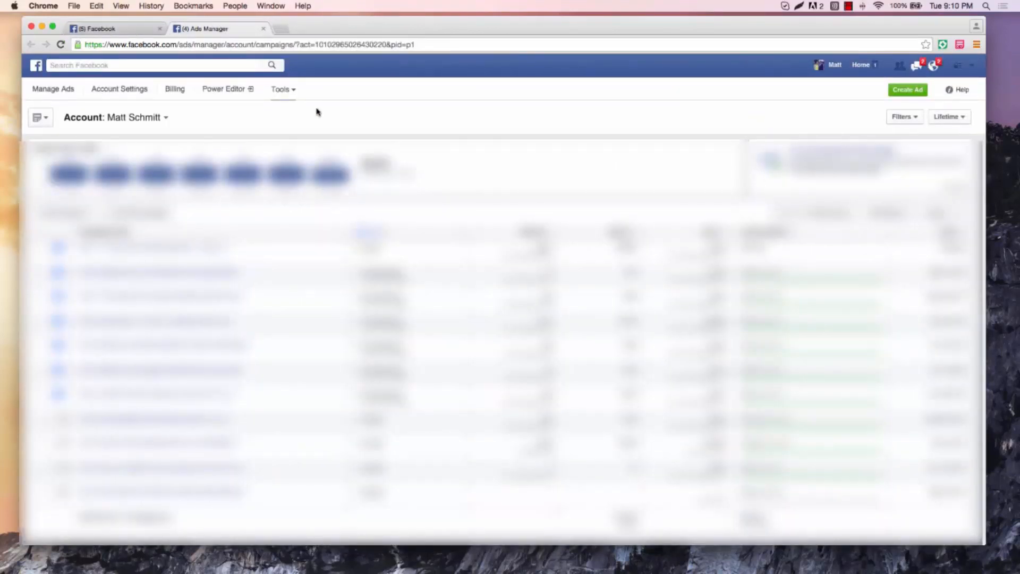
click(282, 90)
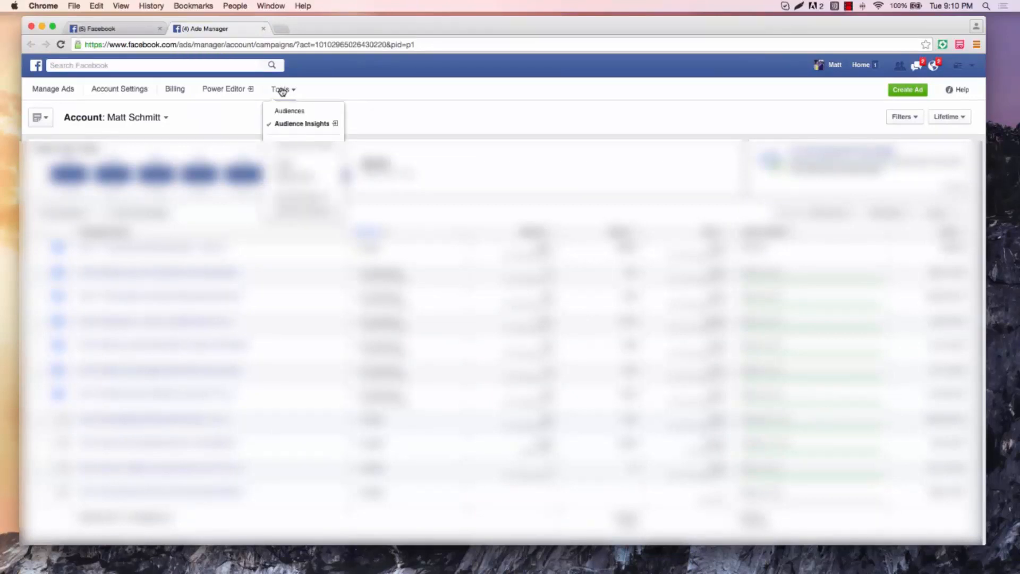
click(298, 125)
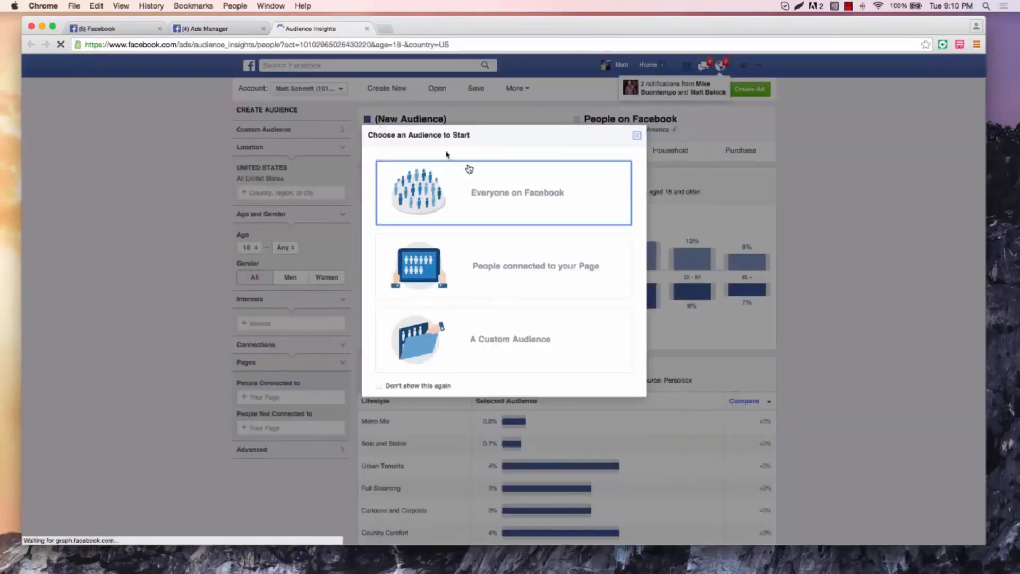
click(513, 185)
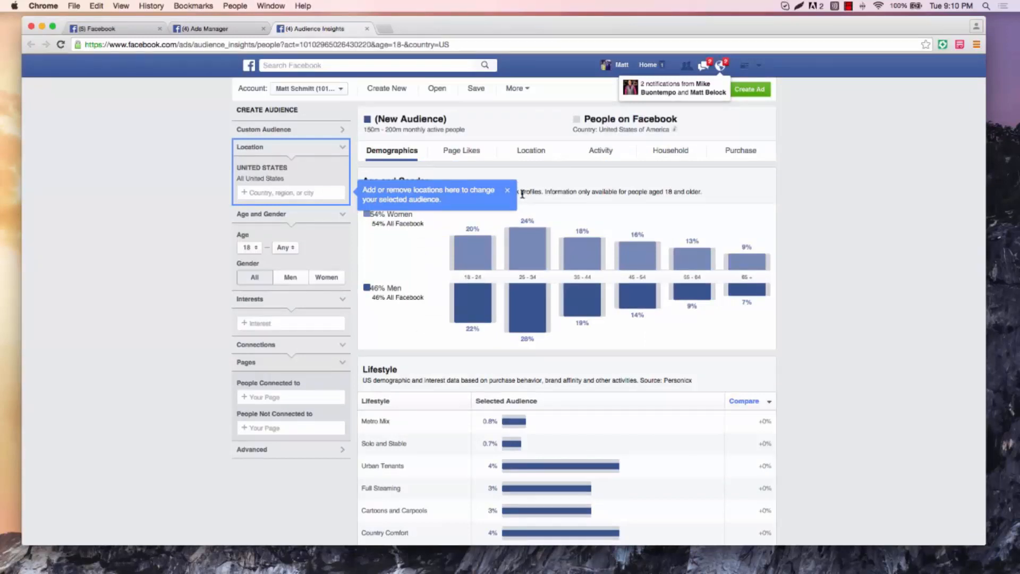
click(508, 190)
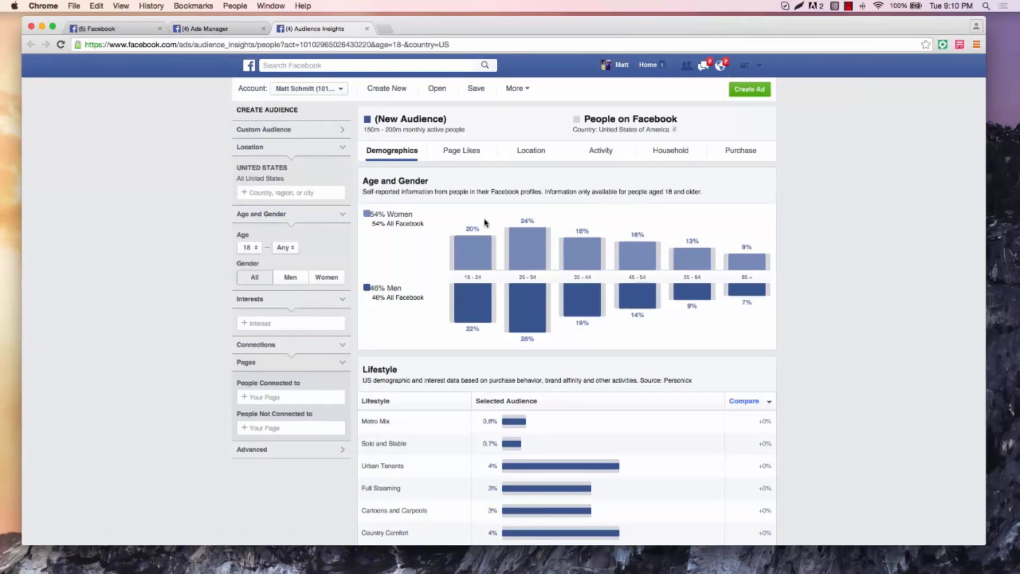
Step: Add Firefighter as an interest for the new audience and limit the gender to Men
scroll(165, 157, up, 3)
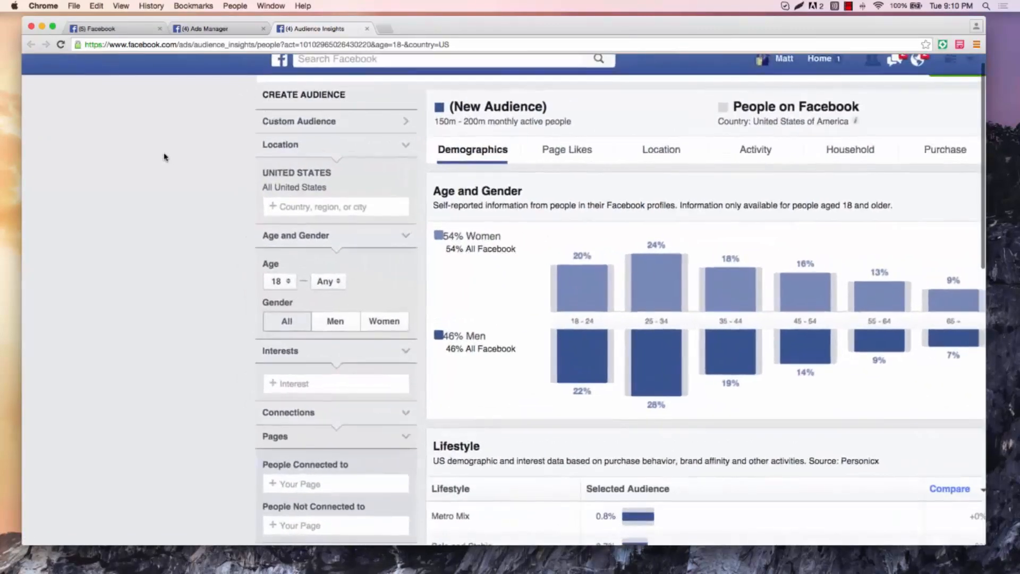
scroll(165, 157, down, 2)
mouse_move(583, 268)
scroll(584, 268, up, 1)
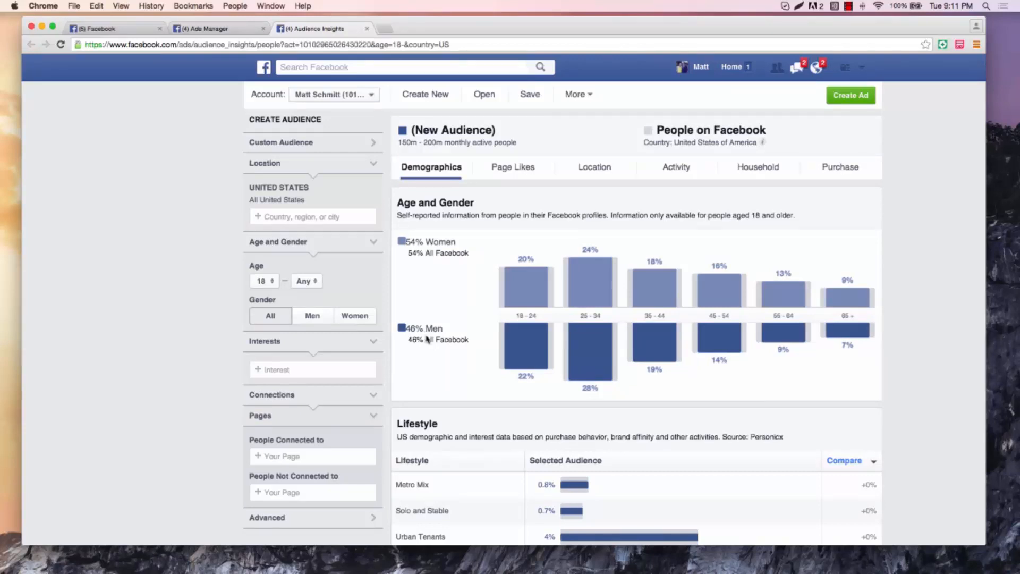
click(312, 368)
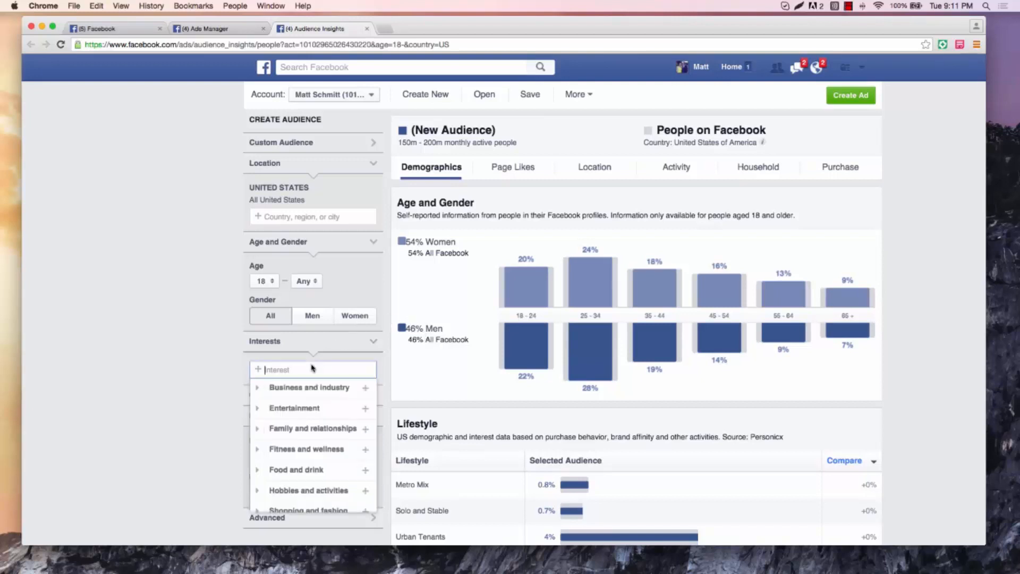
text(fire)
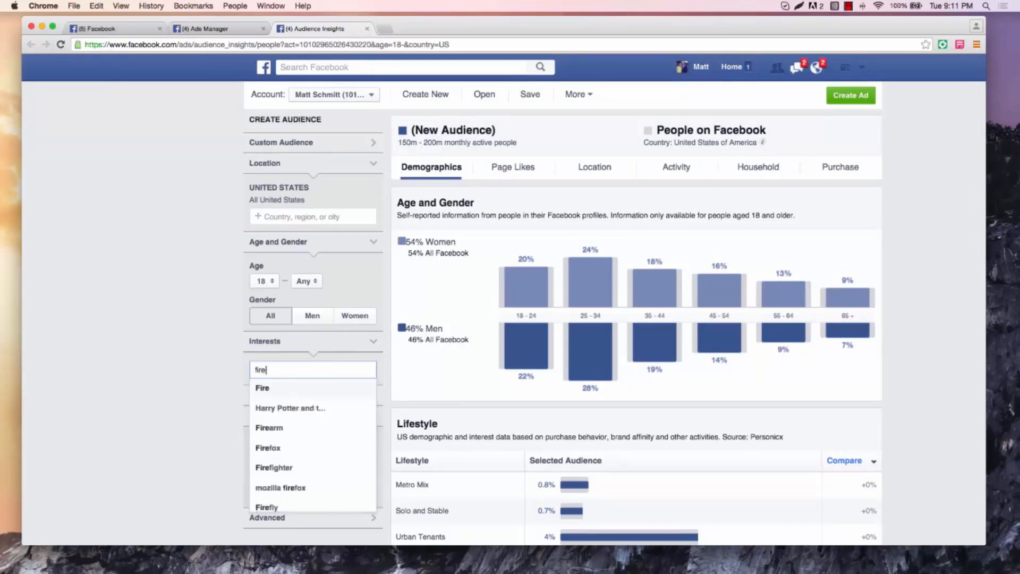
text(flghter)
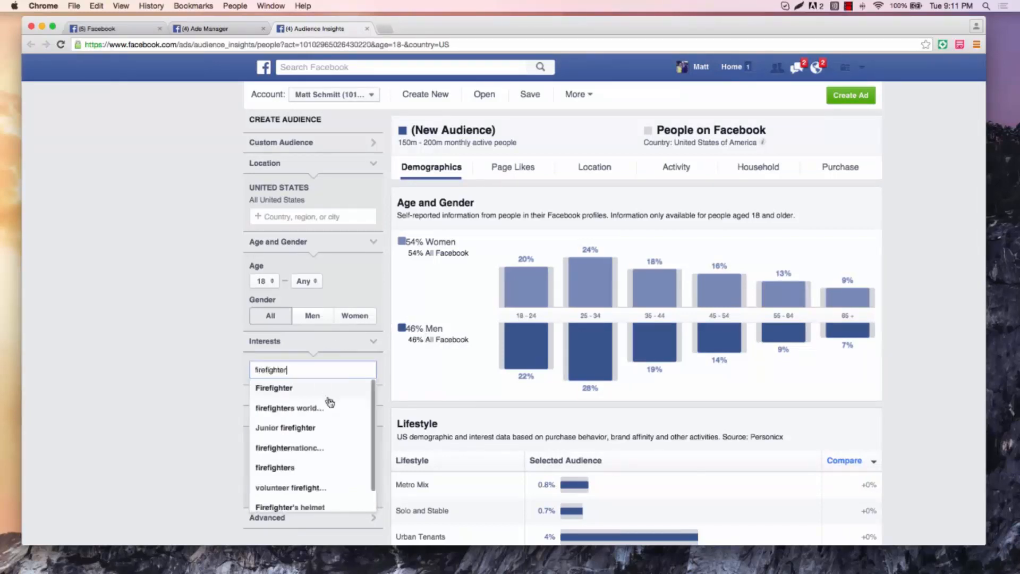
click(310, 395)
click(187, 298)
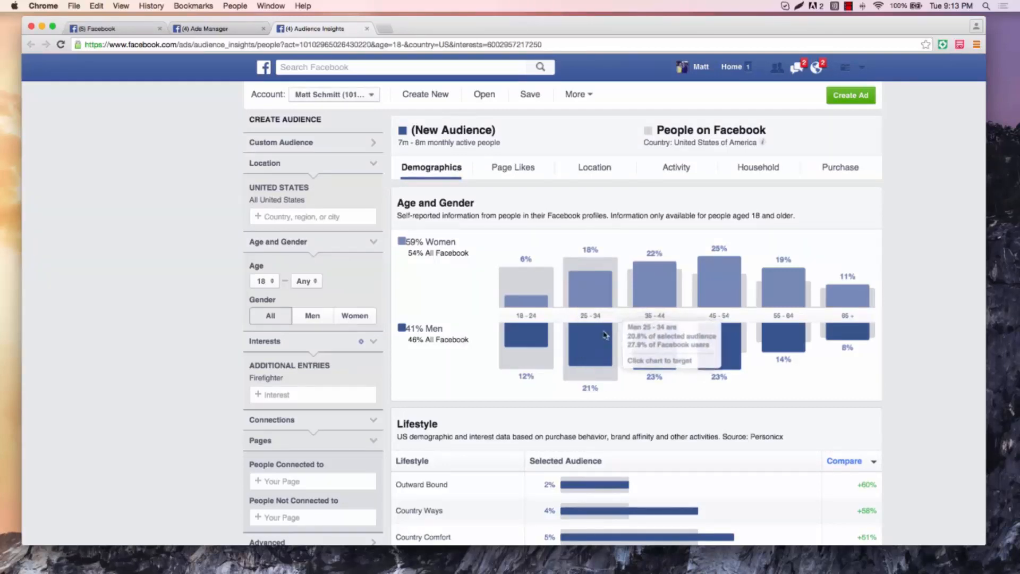
mouse_move(531, 334)
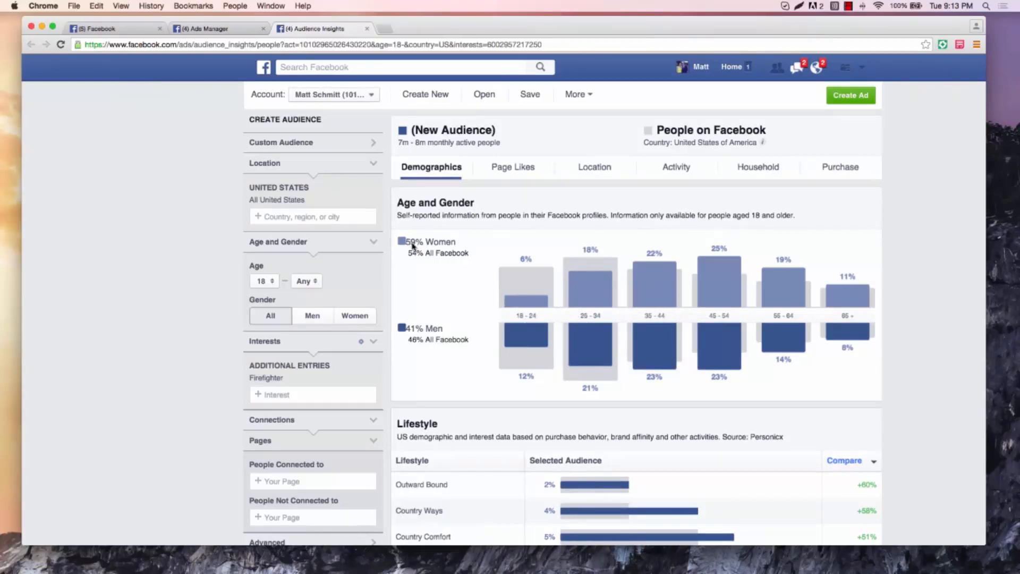
click(314, 314)
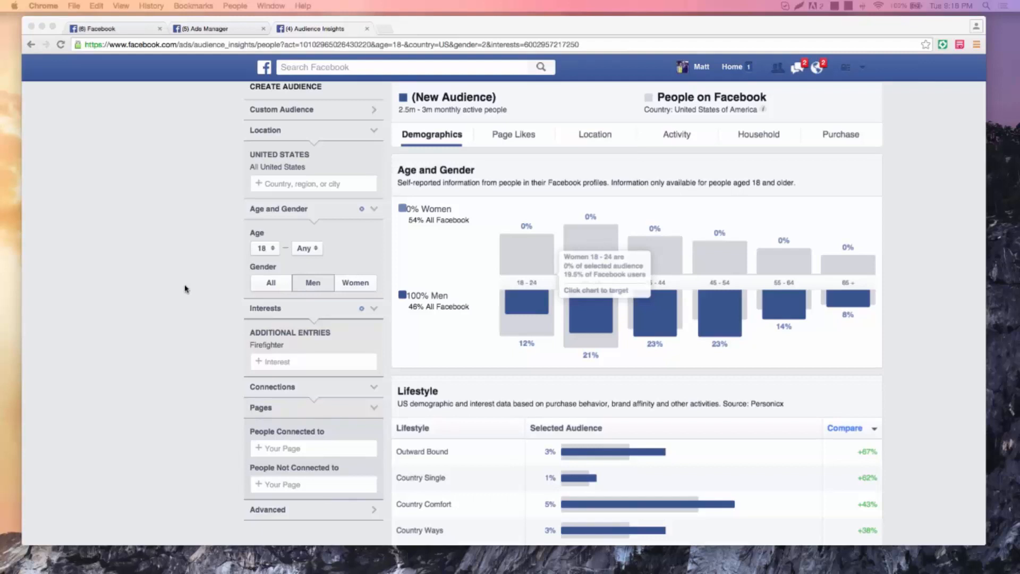
Step: Examine the audience's Page Likes, covering the top categories and the pages ranked by relevance and affinity
click(512, 137)
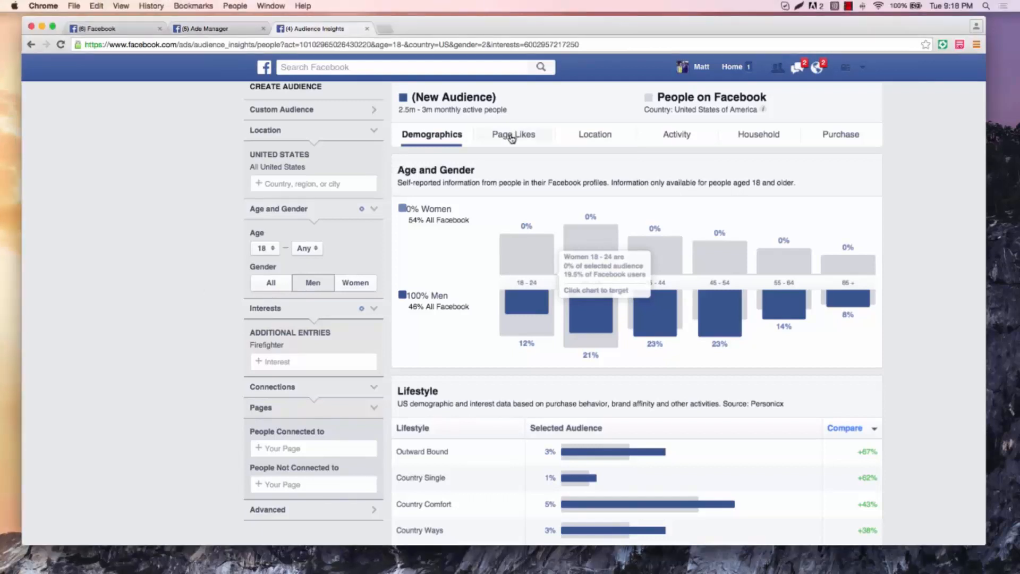
click(511, 136)
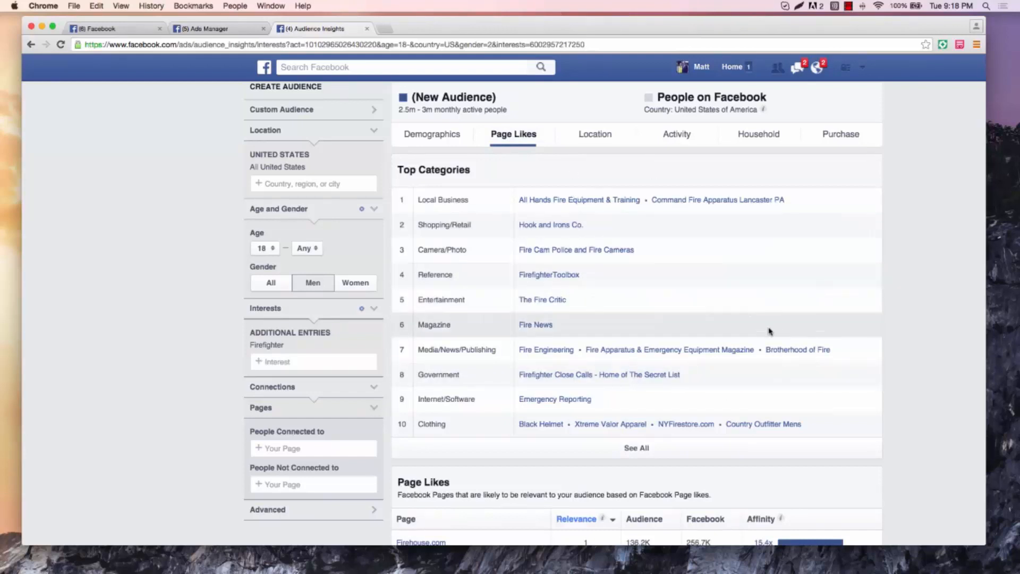
scroll(769, 332, down, 4)
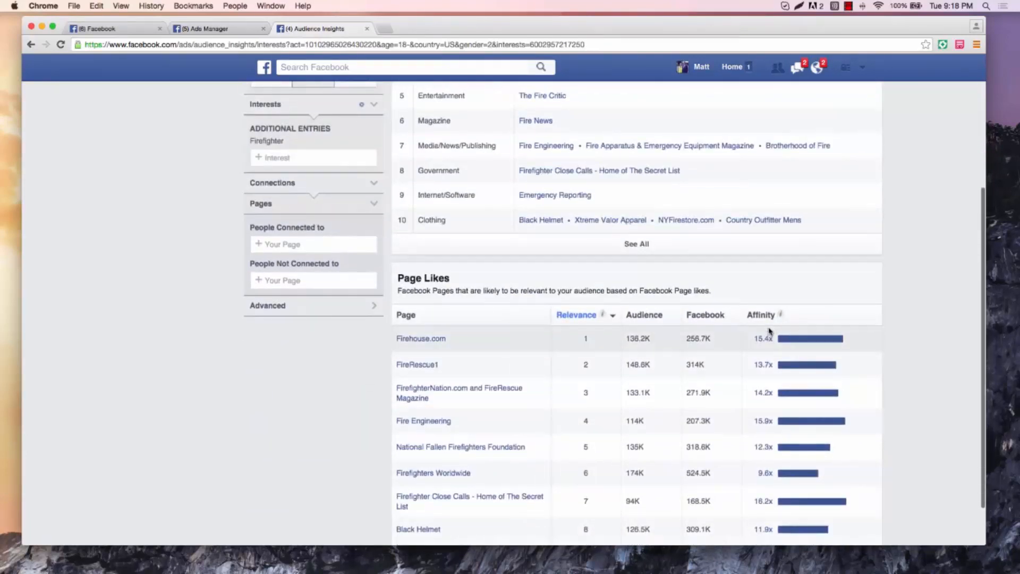
scroll(769, 331, down, 1)
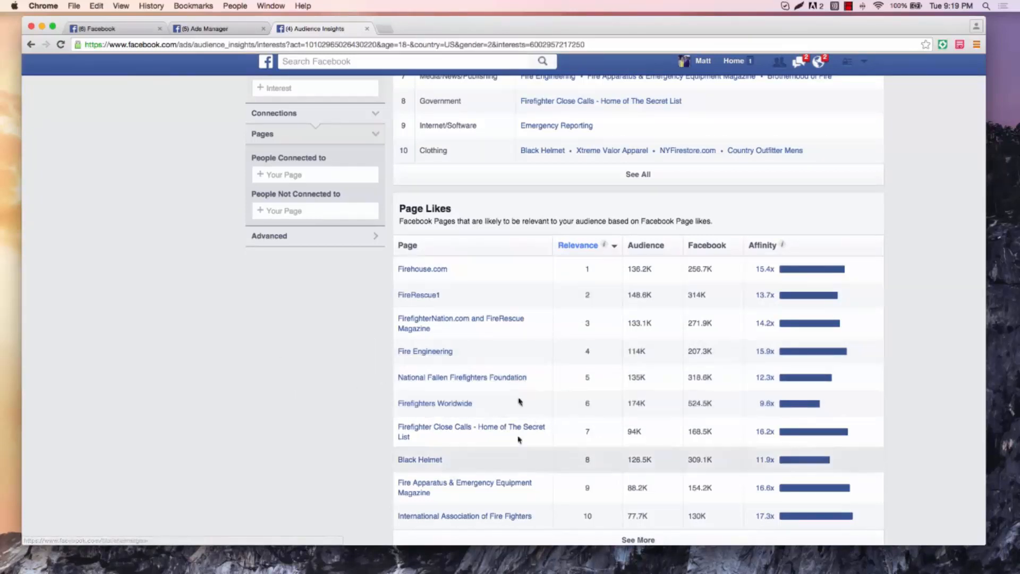
Step: Return to the Facebook interests page, search for "i support fire", and open the I Support Firefighters company page
click(103, 31)
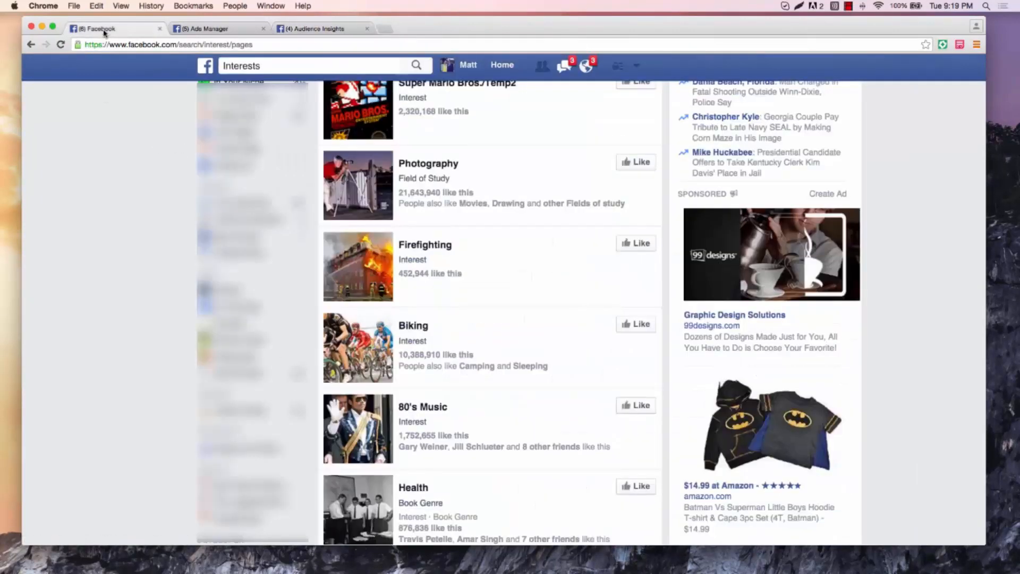
click(305, 67)
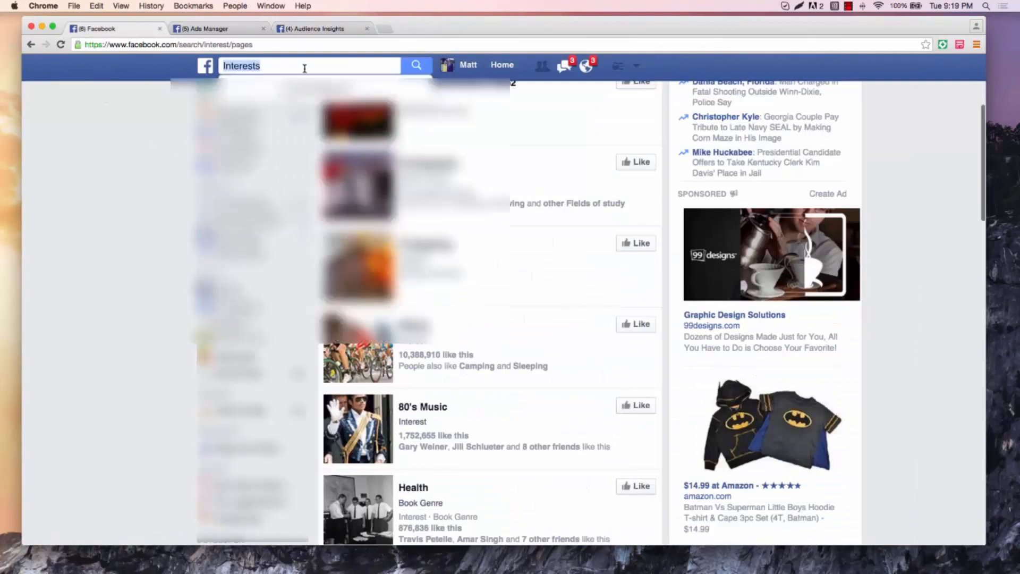
text(i support)
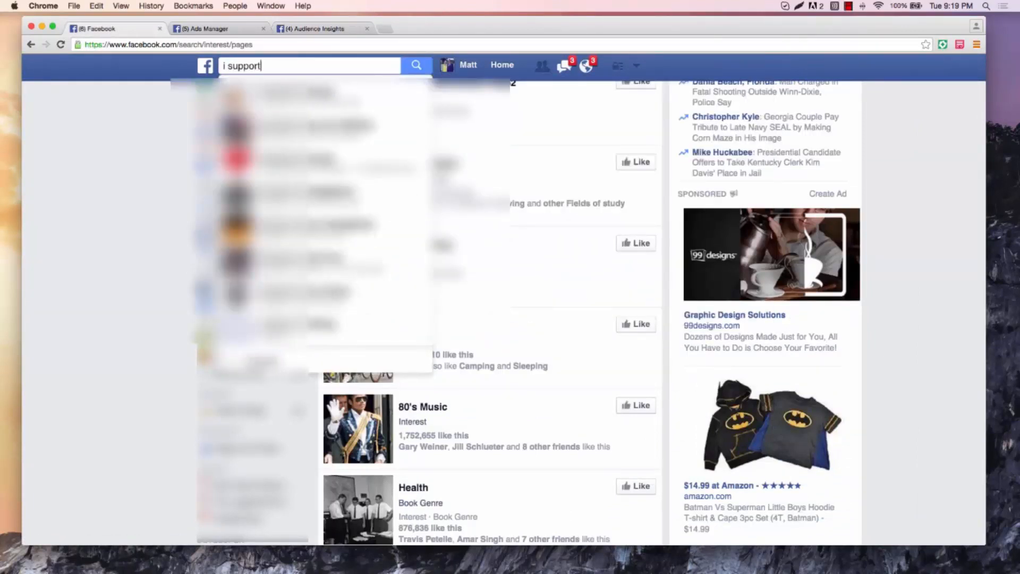
text( fire)
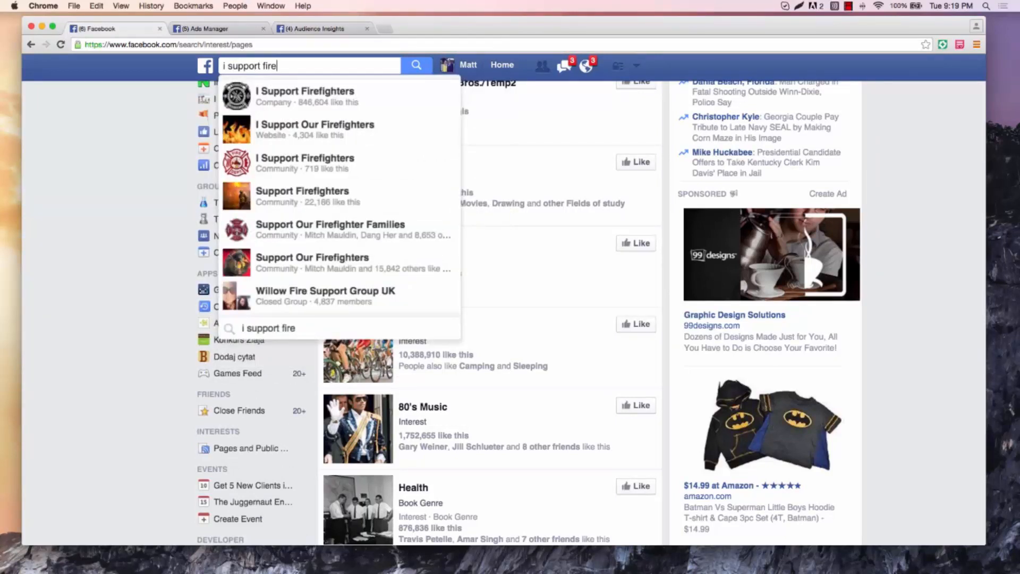
click(325, 95)
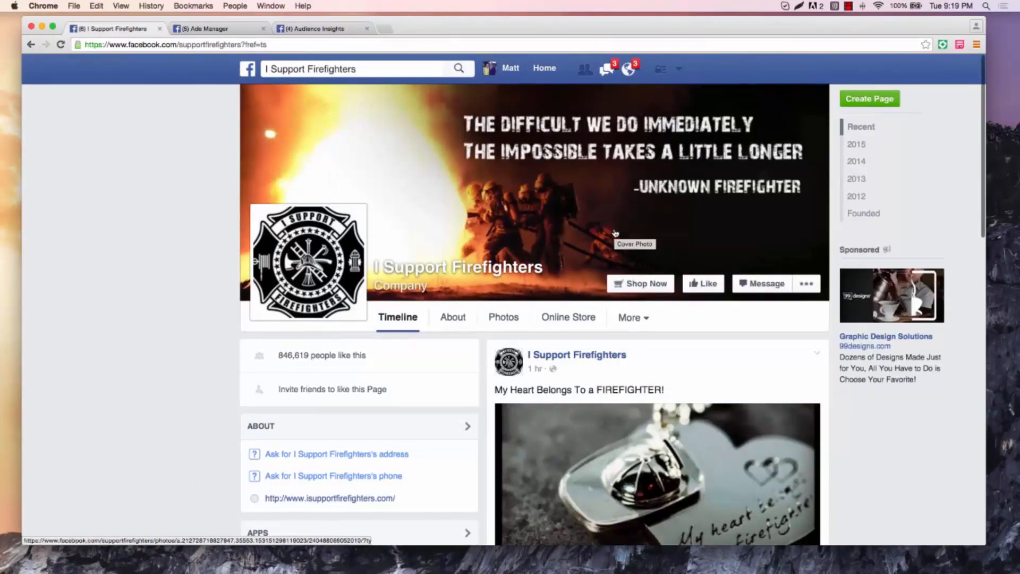
Step: Look through the product posts on the I Support Firefighters page timeline and their engagement
scroll(616, 232, down, 5)
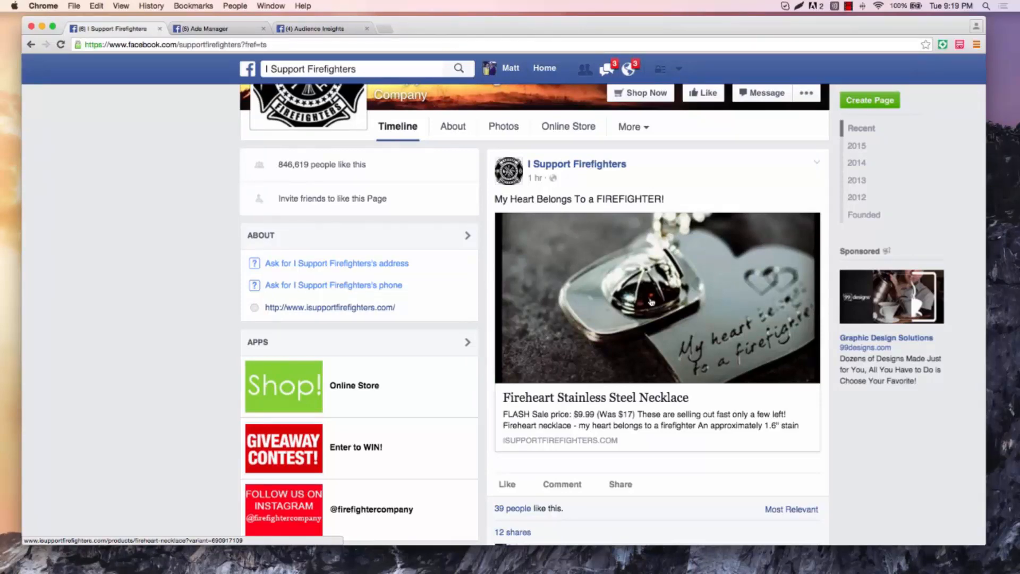
scroll(651, 302, down, 6)
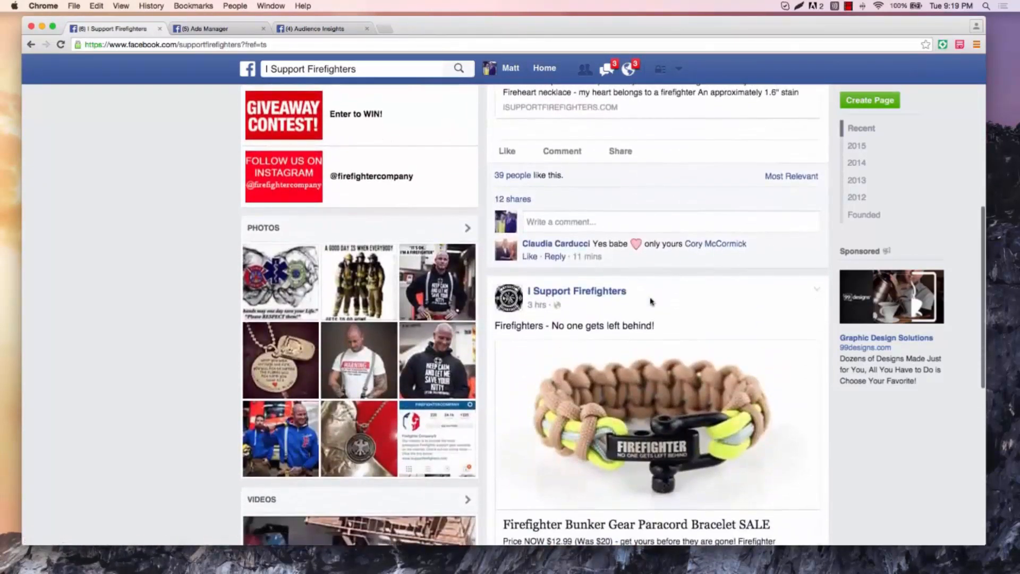
scroll(651, 302, down, 2)
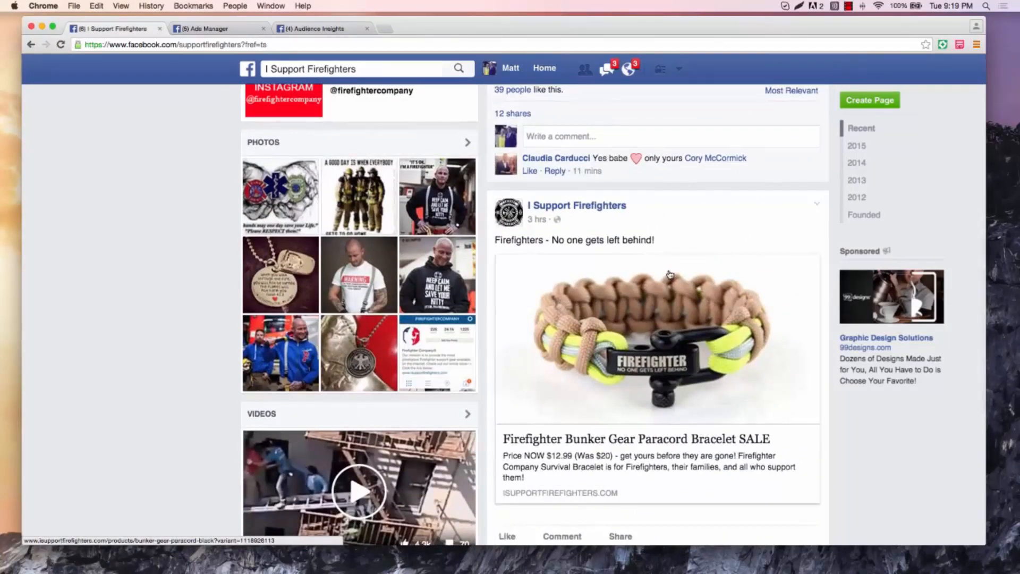
scroll(670, 274, down, 2)
scroll(670, 274, down, 2)
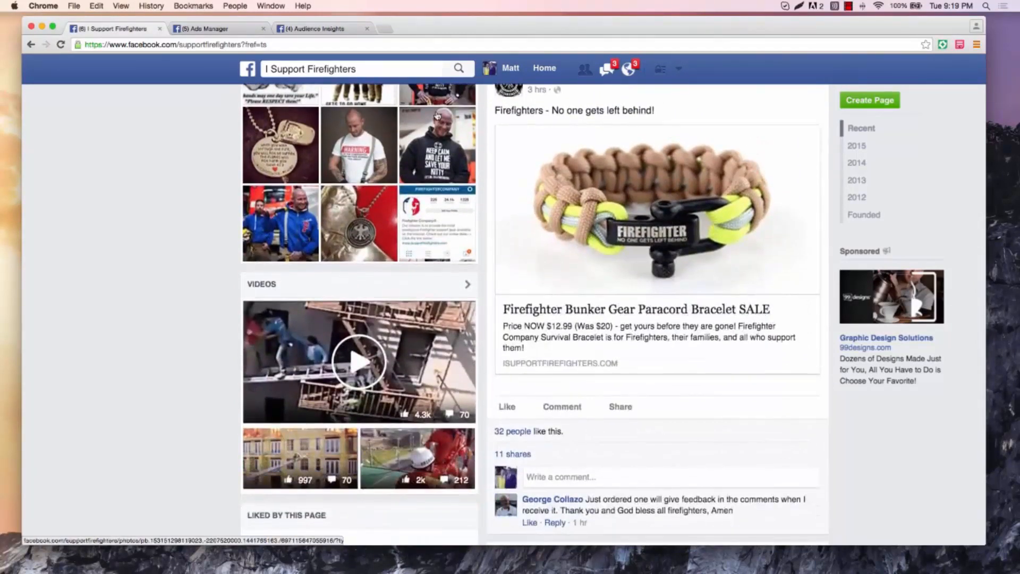